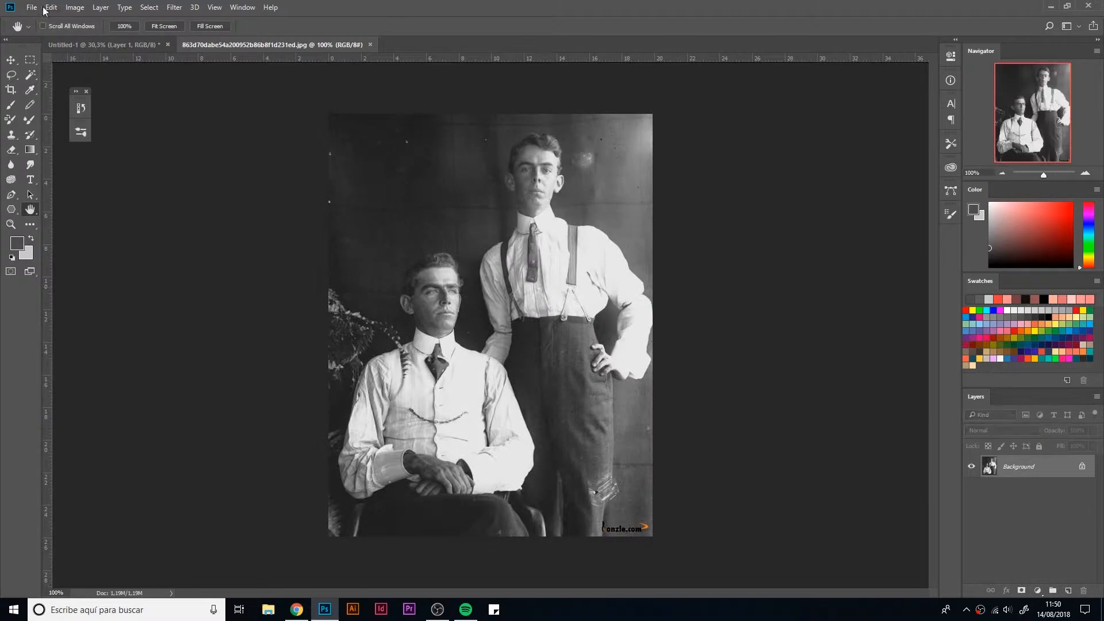
Step: Open the refs folder's JPEG of the man in the bowler hat, whose name starts with f812704f
left_click(32, 7)
left_click(40, 32)
left_click(509, 98)
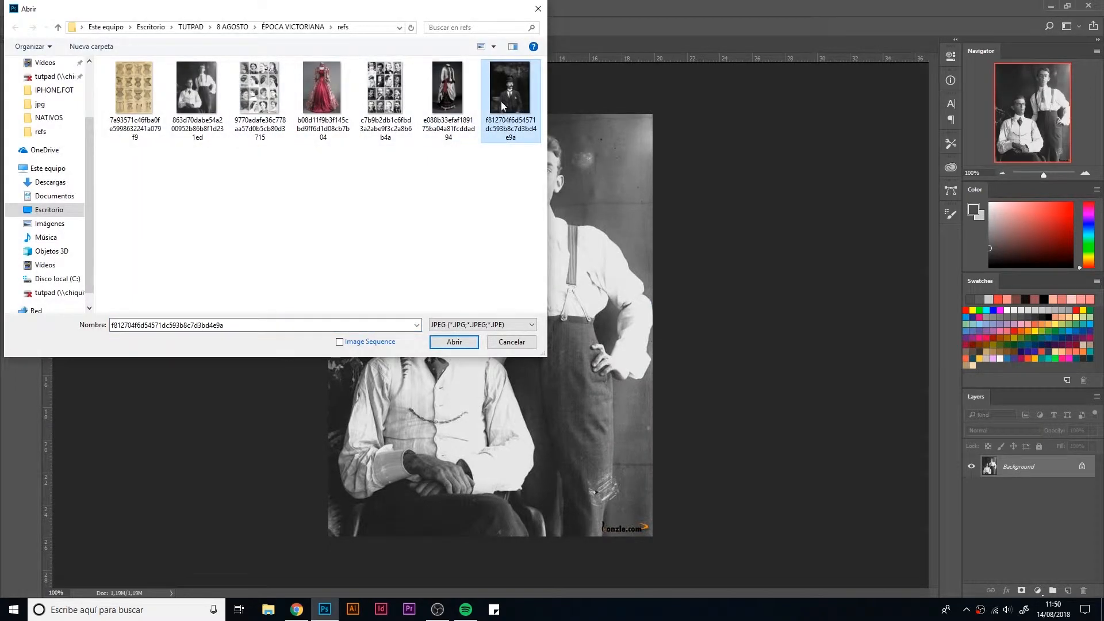
double_click(502, 99)
left_click(605, 301)
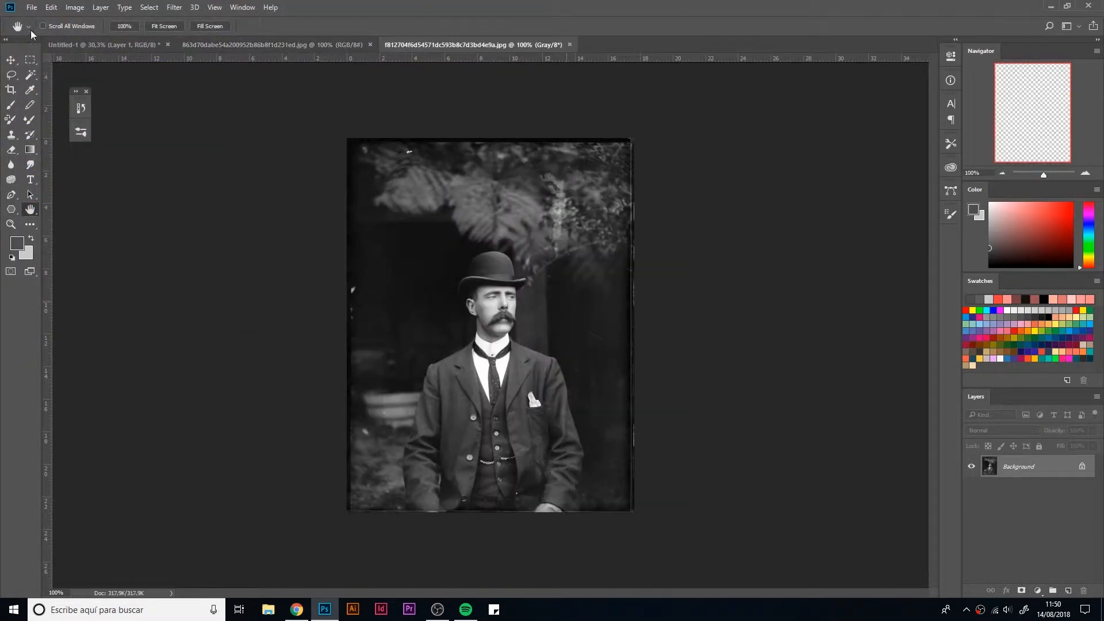
Step: Open the refs folder's JPEG sheet of sixteen Victorian men's portraits, whose name starts with c7b9b2db
left_click(32, 7)
left_click(40, 31)
double_click(385, 89)
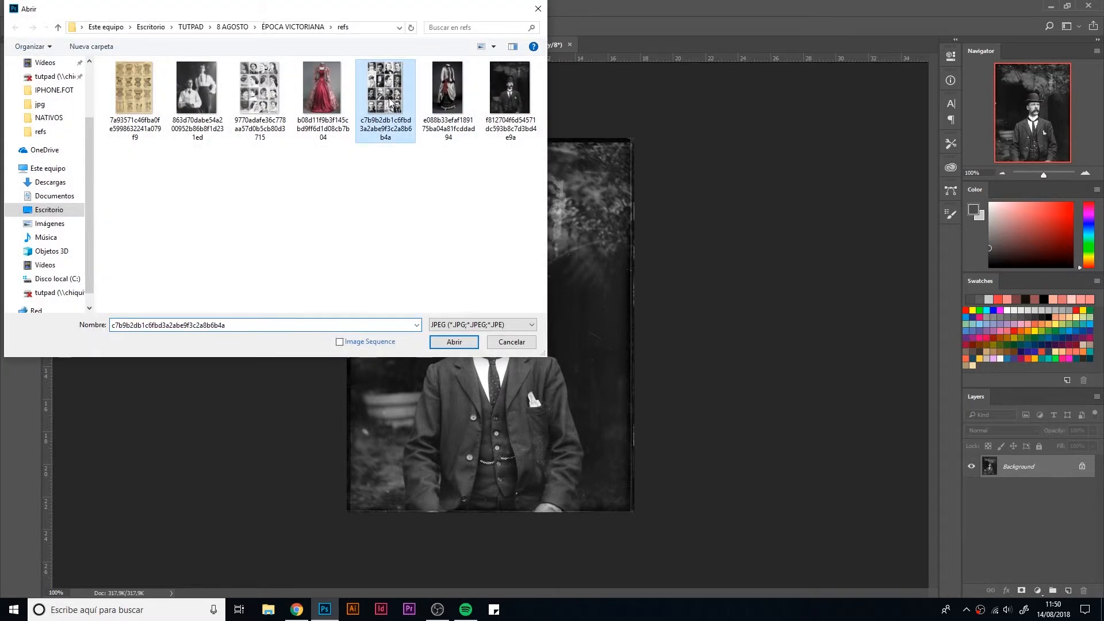
left_click(621, 293)
key("h")
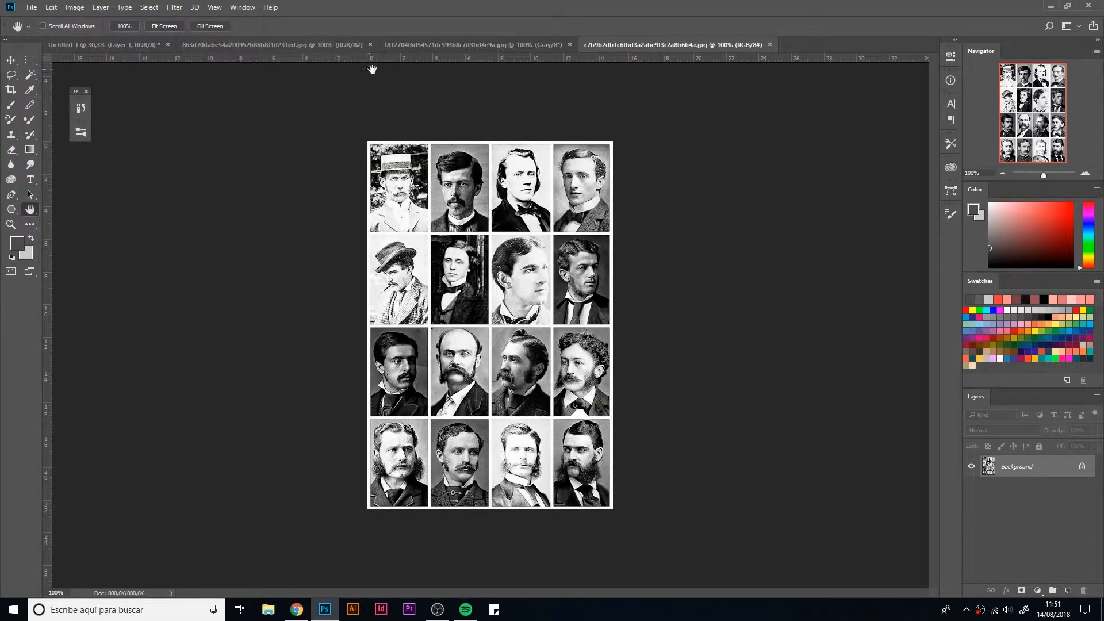
Step: Copy the portrait sheet into the Untitled-1 document and enlarge it to nearly full canvas height on the left side
key("v")
left_click_drag(213, 176, 391, 256)
key("ctrl+t")
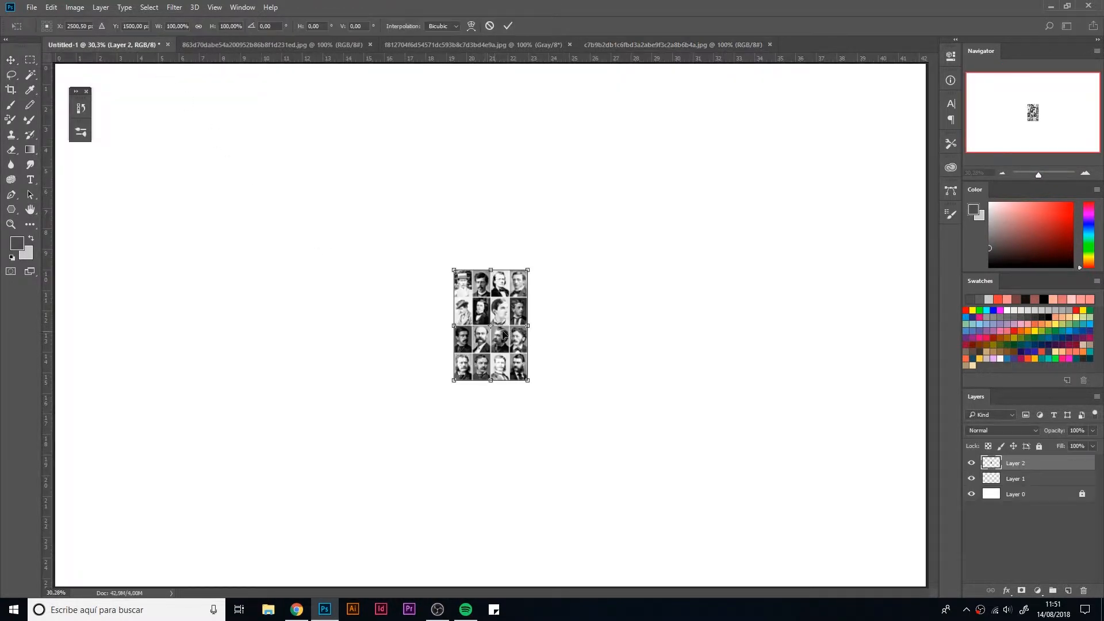
left_click_drag(496, 309, 209, 180)
left_click_drag(242, 252, 468, 489)
left_click_drag(376, 428, 334, 388)
left_click_drag(397, 509, 414, 534)
left_click_drag(377, 465, 377, 467)
key("Return")
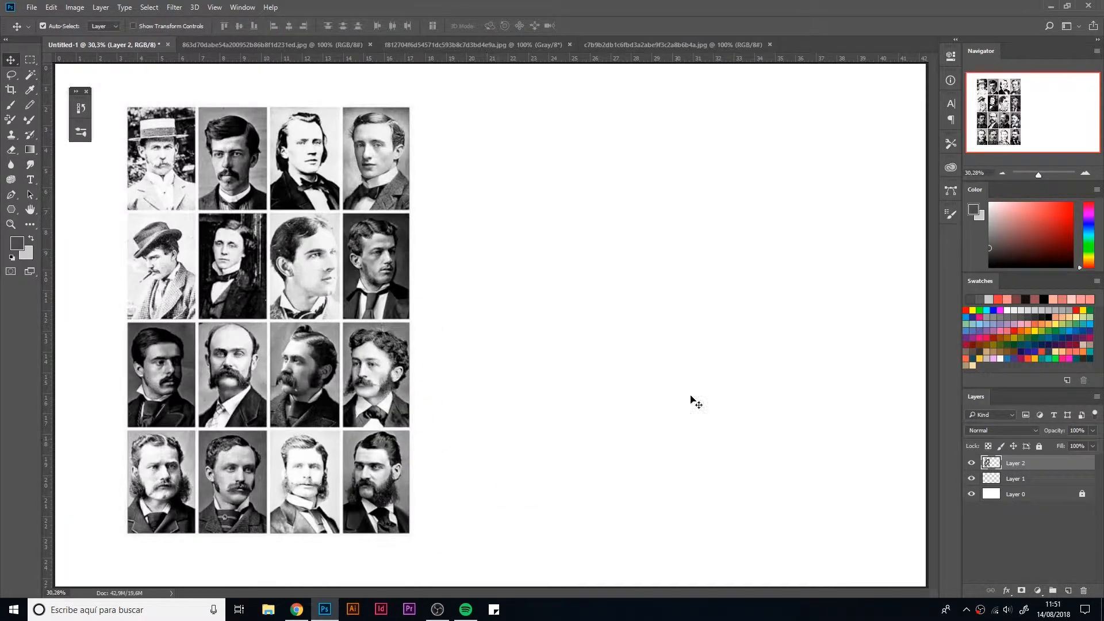
Step: Move the portrait sheet's layer below Layer 1, lock it, and make Layer 1 active
left_click_drag(1050, 481, 1053, 467)
left_click(1033, 476)
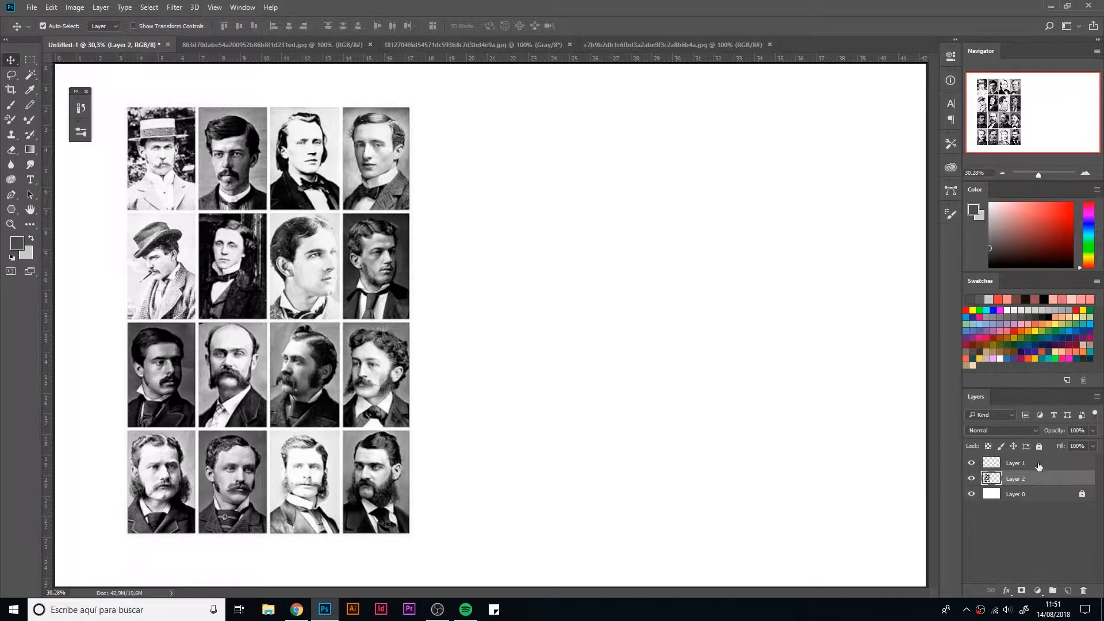
left_click(1040, 446)
left_click(1035, 465)
Step: Draw the forehead, face profile, chin and jaw of a three-quarter head in dark grey with 13% brush smoothing
key("b")
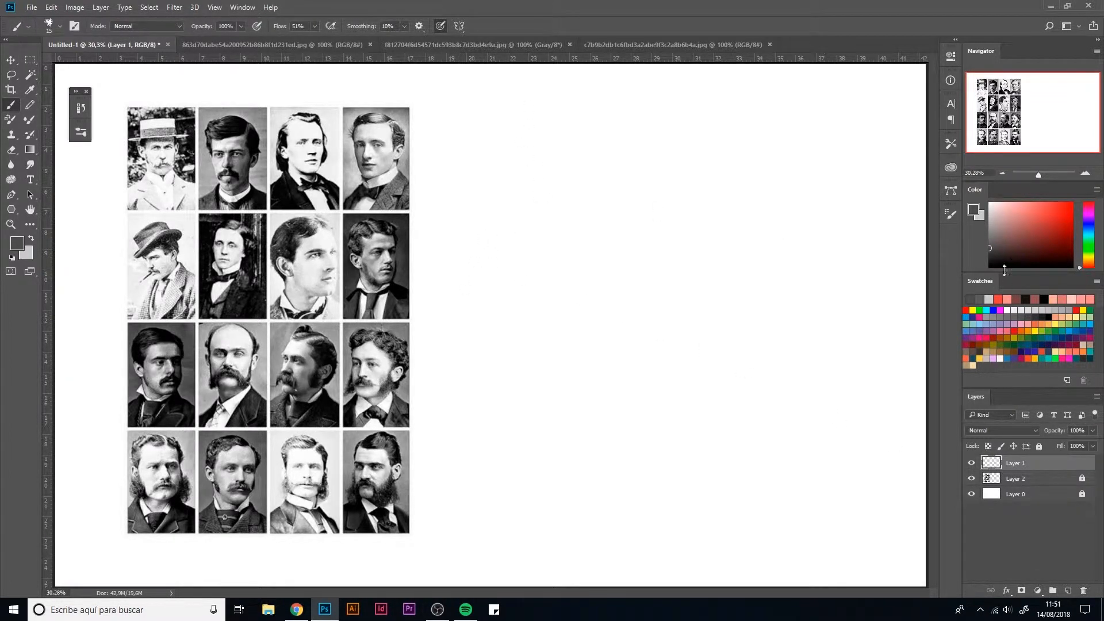
left_click(990, 255)
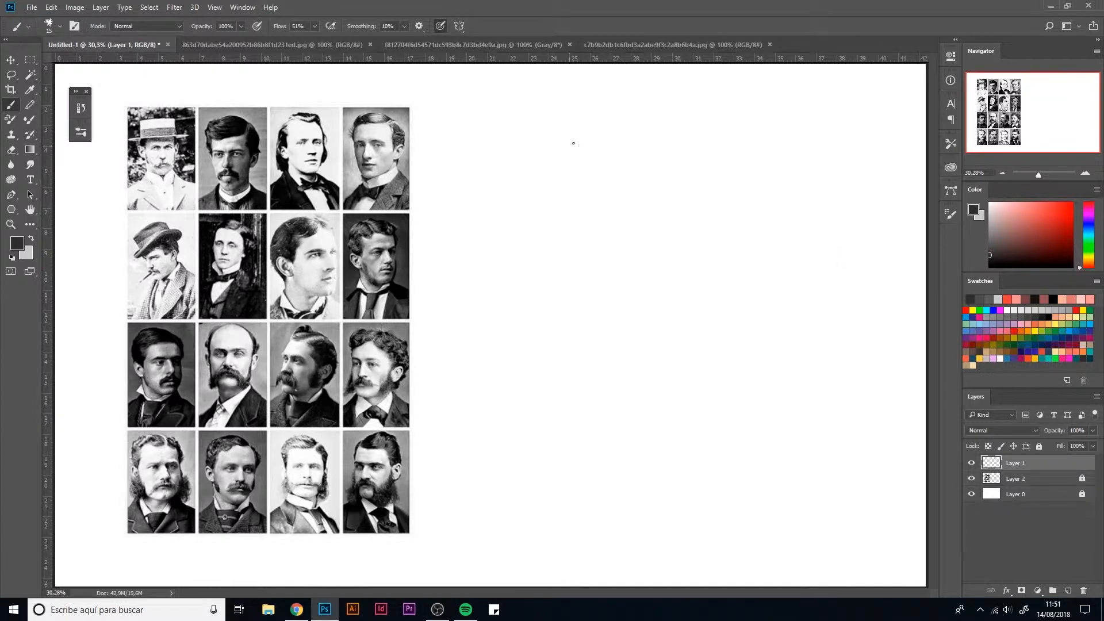
mouse_move(561, 108)
left_mouse_down()
mouse_move(526, 132)
mouse_move(527, 149)
left_mouse_up()
key("ctrl+z")
left_click_drag(360, 27, 366, 29)
mouse_move(564, 107)
left_mouse_down()
mouse_move(543, 120)
mouse_move(538, 170)
mouse_move(536, 134)
mouse_move(538, 185)
mouse_move(532, 153)
mouse_move(535, 176)
mouse_move(569, 250)
mouse_move(556, 241)
mouse_move(587, 239)
mouse_move(574, 247)
mouse_move(601, 225)
left_mouse_up()
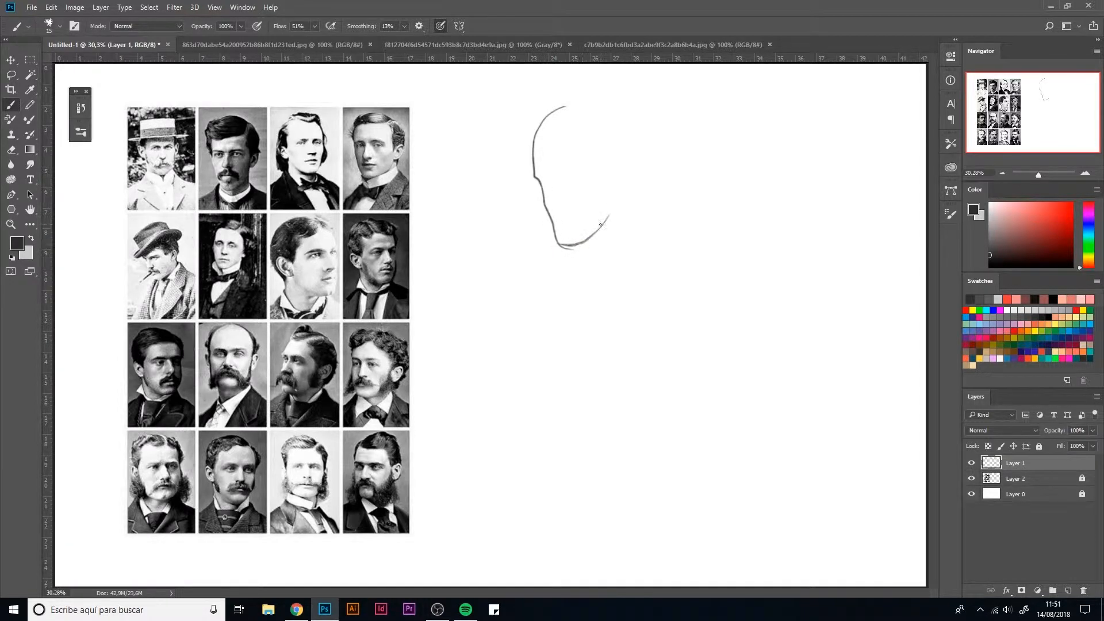
Step: Draw the ear at the end of the jawline and erase the stray lines under the chin
mouse_move(612, 169)
left_mouse_down()
mouse_move(627, 195)
mouse_move(611, 194)
mouse_move(623, 169)
left_mouse_up()
key("e")
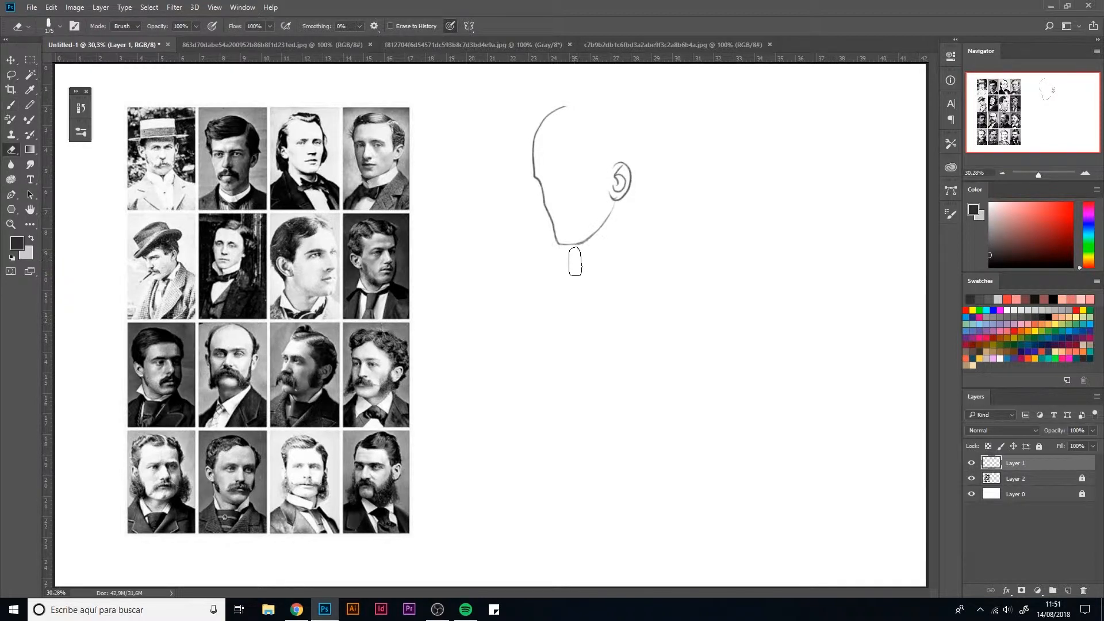
key("b")
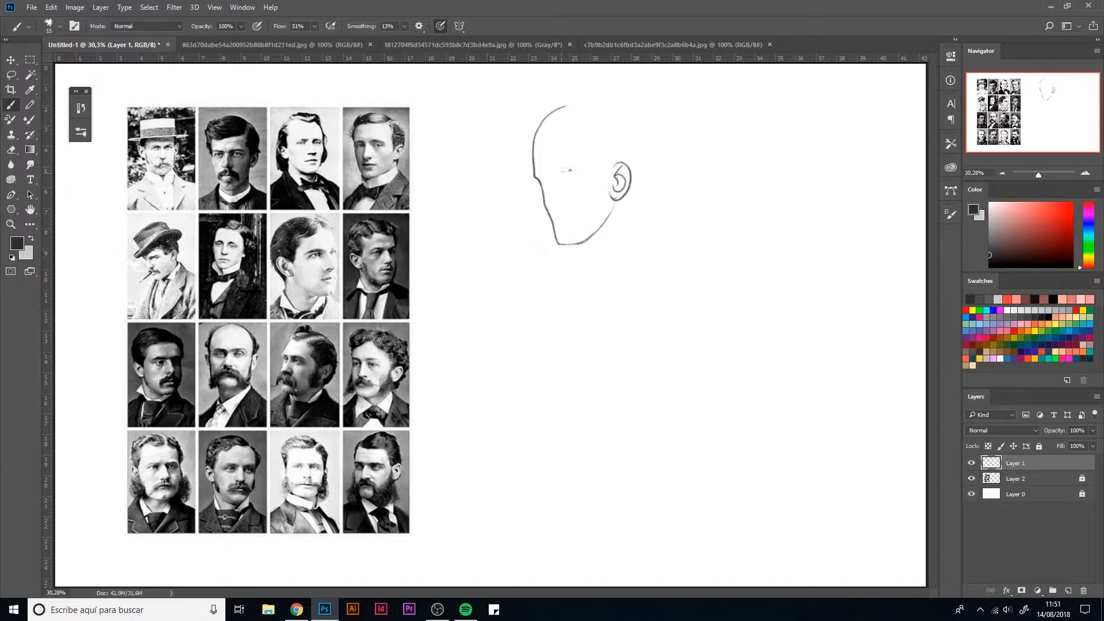
Step: Draw the eyebrows, lowered eyes, nose and mouth on the head
mouse_move(584, 168)
left_mouse_down()
mouse_move(589, 169)
mouse_move(535, 175)
mouse_move(582, 186)
left_mouse_up()
left_click_drag(550, 200, 555, 215)
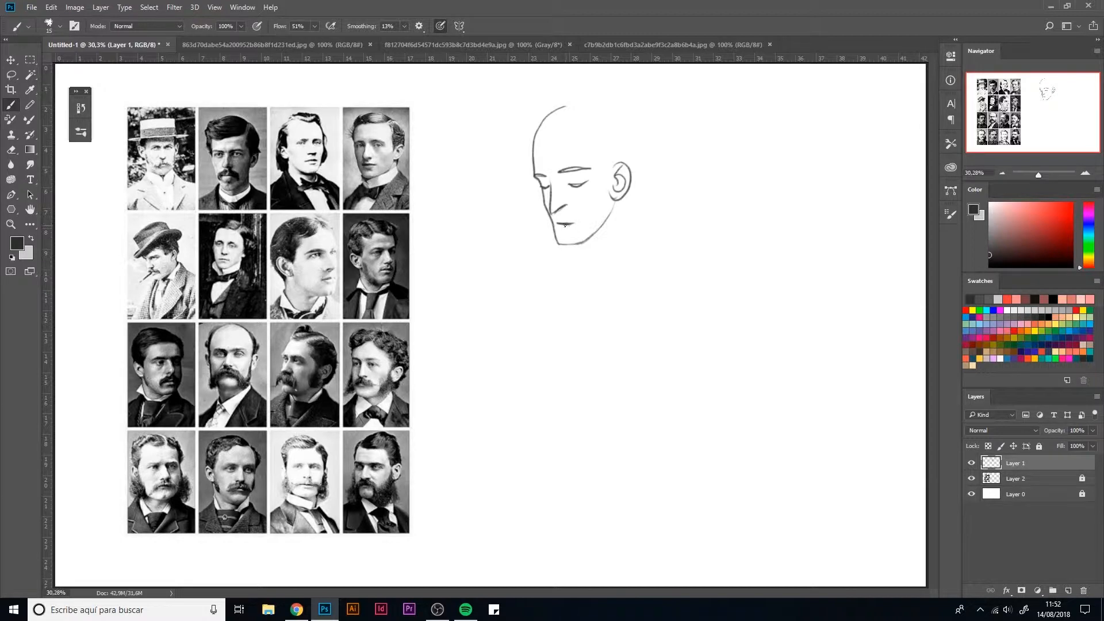
left_click_drag(565, 225, 575, 223)
left_click_drag(566, 106, 624, 126)
key("ctrl+z")
mouse_move(563, 106)
left_mouse_down()
mouse_move(599, 106)
mouse_move(638, 142)
left_mouse_up()
key("ctrl+z")
mouse_move(562, 106)
left_mouse_down()
mouse_move(616, 112)
mouse_move(631, 147)
left_mouse_up()
key("ctrl+z")
mouse_move(565, 107)
left_mouse_down()
mouse_move(611, 106)
mouse_move(639, 142)
mouse_move(632, 175)
left_mouse_up()
key("ctrl+z")
mouse_move(567, 106)
left_mouse_down()
mouse_move(625, 118)
mouse_move(640, 154)
mouse_move(585, 104)
mouse_move(619, 110)
mouse_move(642, 152)
mouse_move(630, 176)
left_mouse_up()
key("ctrl+z")
key("ctrl+z")
mouse_move(565, 107)
left_mouse_down()
mouse_move(617, 115)
mouse_move(635, 145)
mouse_move(633, 171)
left_mouse_up()
key("ctrl+z")
mouse_move(565, 107)
left_mouse_down()
mouse_move(625, 113)
mouse_move(632, 179)
left_mouse_up()
Step: Draw the skull curve, neck and bust outline with 27% brush smoothing, and set the smoothing back to 13%
key("ctrl+z")
left_click_drag(369, 30, 371, 29)
mouse_move(565, 107)
left_mouse_down()
mouse_move(593, 105)
mouse_move(628, 133)
mouse_move(579, 100)
mouse_move(622, 112)
mouse_move(629, 184)
left_mouse_up()
key("ctrl+z")
key("ctrl+z")
mouse_move(564, 106)
left_mouse_down()
mouse_move(611, 107)
mouse_move(597, 102)
mouse_move(629, 122)
mouse_move(631, 179)
left_mouse_up()
key("ctrl+z")
key("ctrl+z")
mouse_move(565, 107)
left_mouse_down()
mouse_move(622, 118)
mouse_move(636, 153)
mouse_move(631, 178)
left_mouse_up()
mouse_move(629, 186)
left_mouse_down()
mouse_move(626, 238)
mouse_move(580, 258)
mouse_move(588, 277)
mouse_move(558, 266)
mouse_move(530, 277)
mouse_move(593, 309)
mouse_move(652, 251)
left_mouse_up()
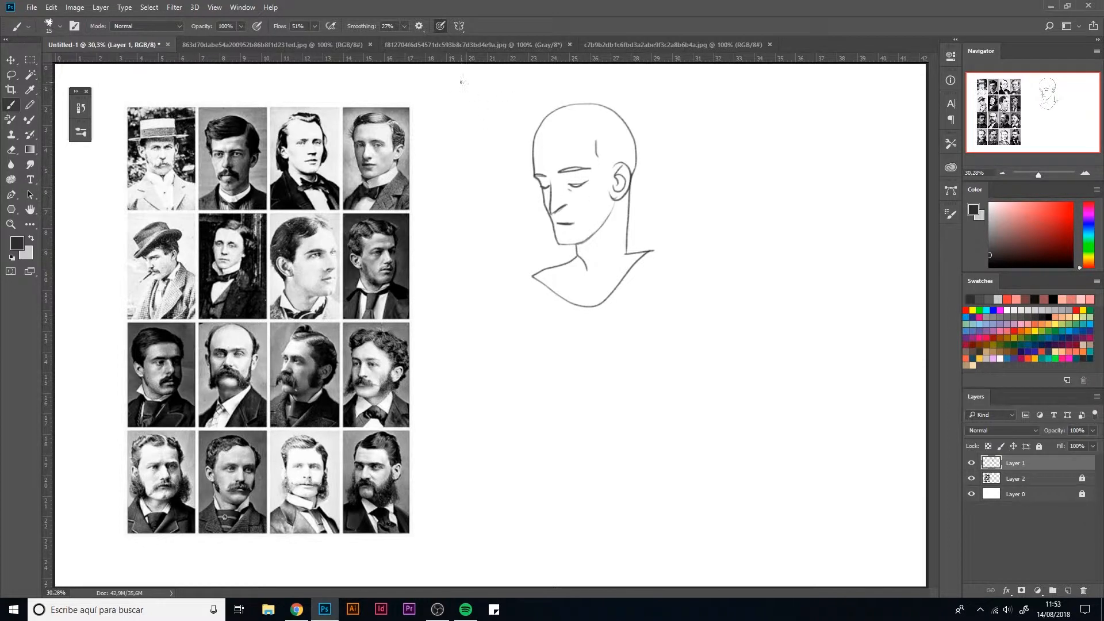
left_click_drag(358, 29, 356, 29)
Step: Duplicate the head twice, line the copies up in a row to its right, and merge the three head layers
key("ctrl+j")
key("ctrl+t")
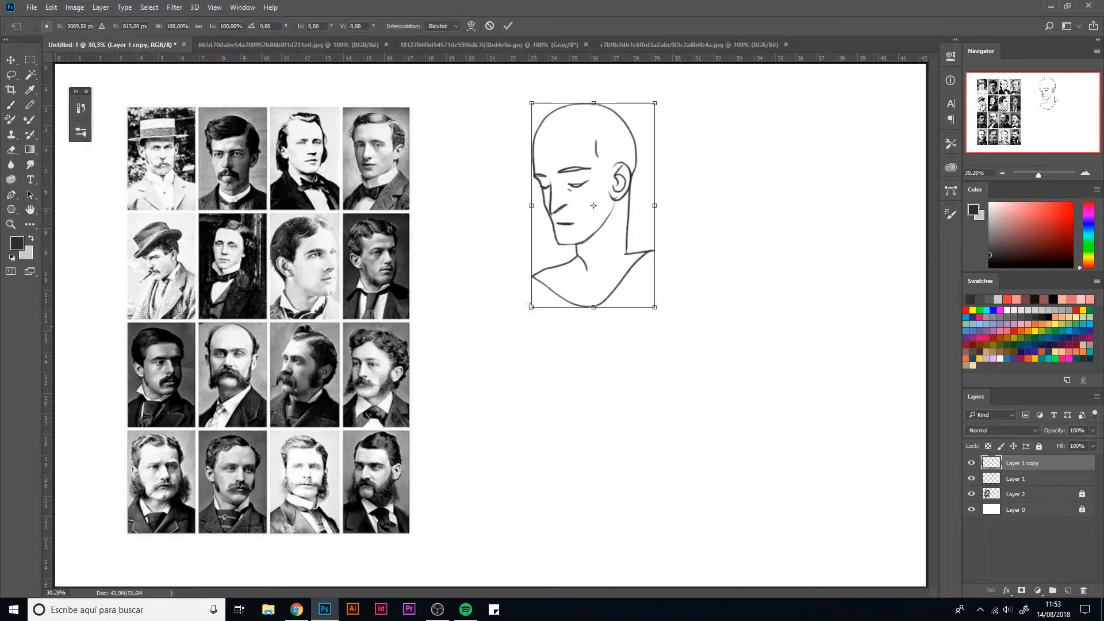
left_click_drag(617, 256, 750, 268)
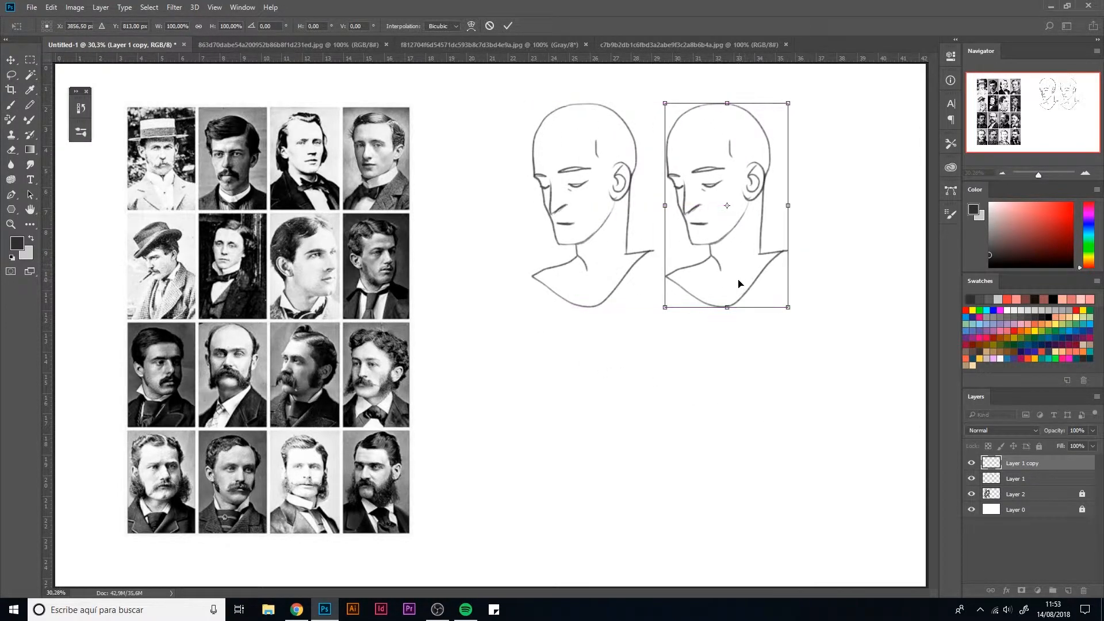
key("Return")
key("ctrl+j")
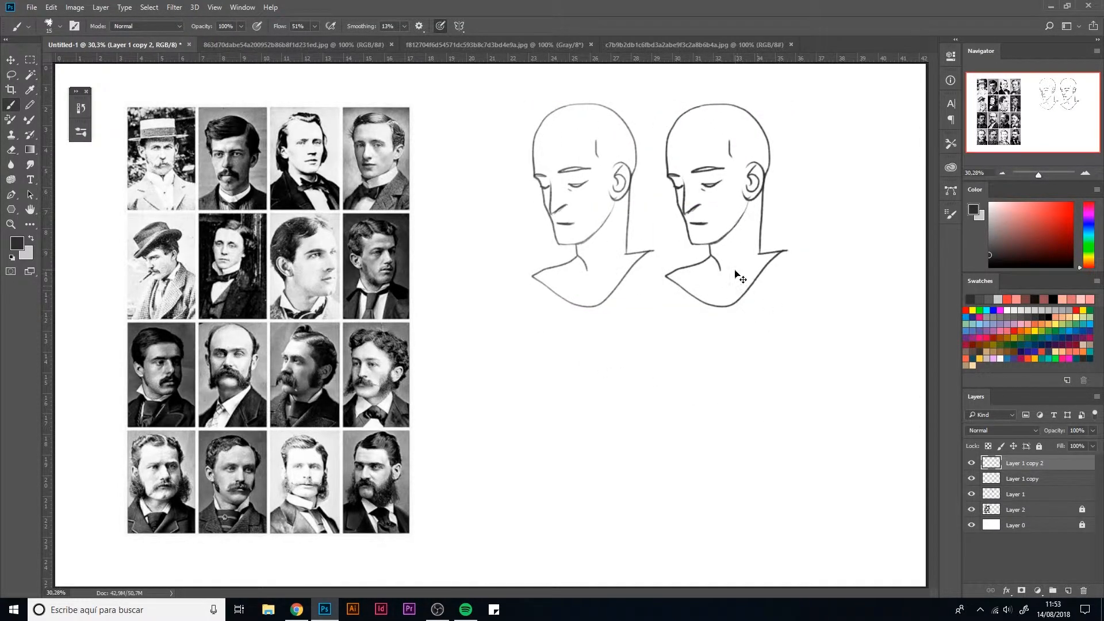
key("ctrl+t")
left_click_drag(736, 275, 871, 271)
key("Return")
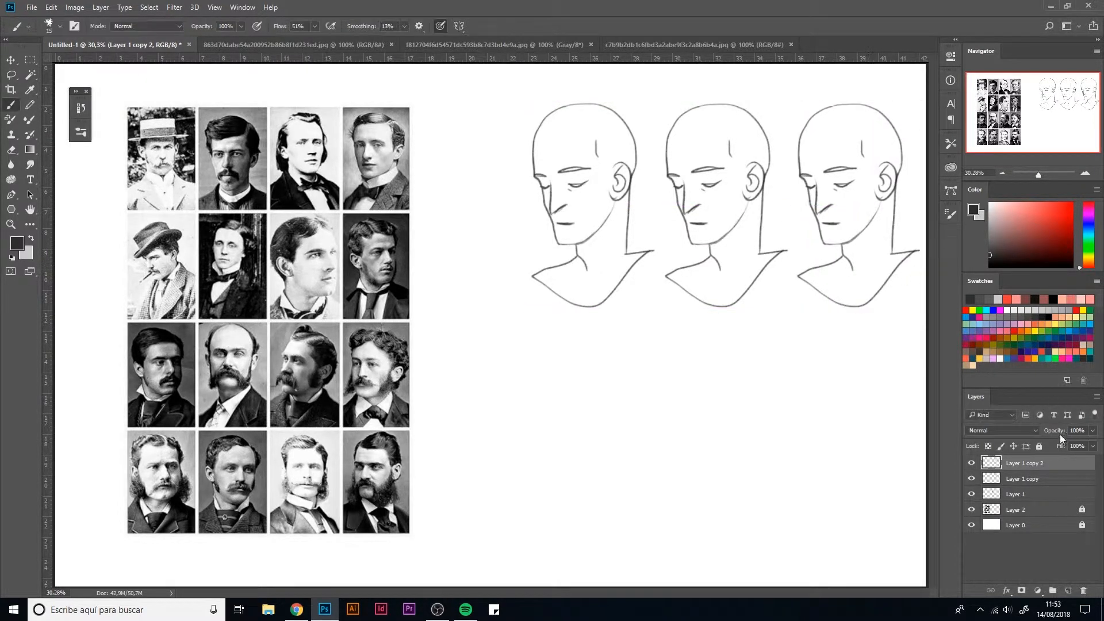
left_click(1003, 493, "shift")
key("ctrl+e")
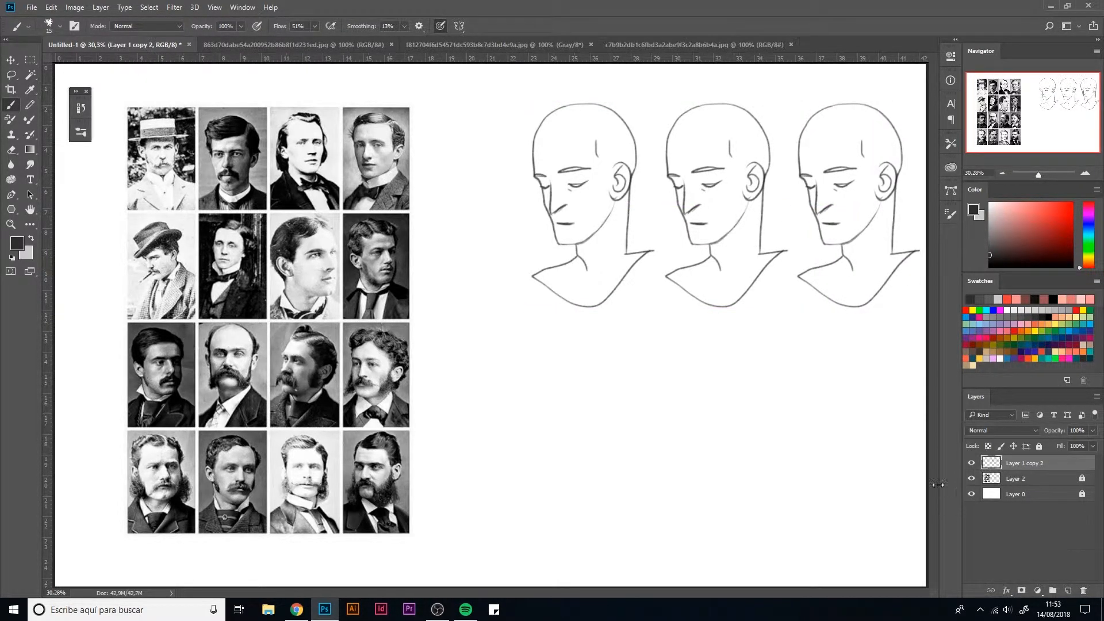
Step: Shift the row of heads towards the portraits, duplicate it below as a second row, and merge both rows into one layer
key("ctrl+t")
mouse_move(754, 280)
left_mouse_down()
mouse_move(702, 276)
mouse_move(711, 511)
left_mouse_up()
key("Return")
key("ctrl+j")
key("ctrl+t")
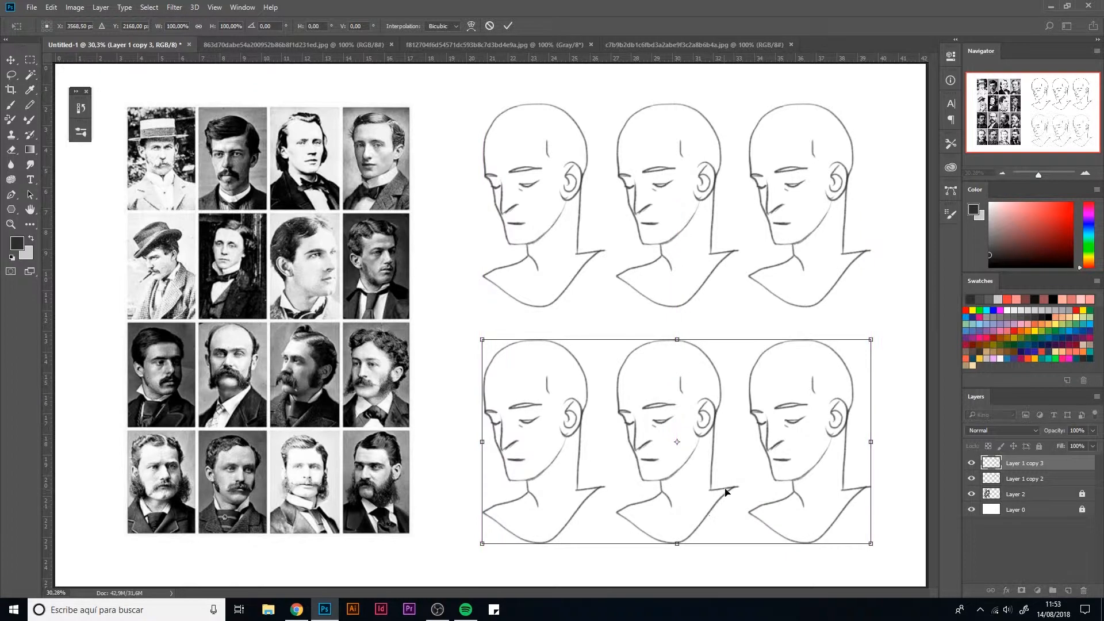
key("Return")
key("b")
left_click(1018, 483, "shift")
key("ctrl+e")
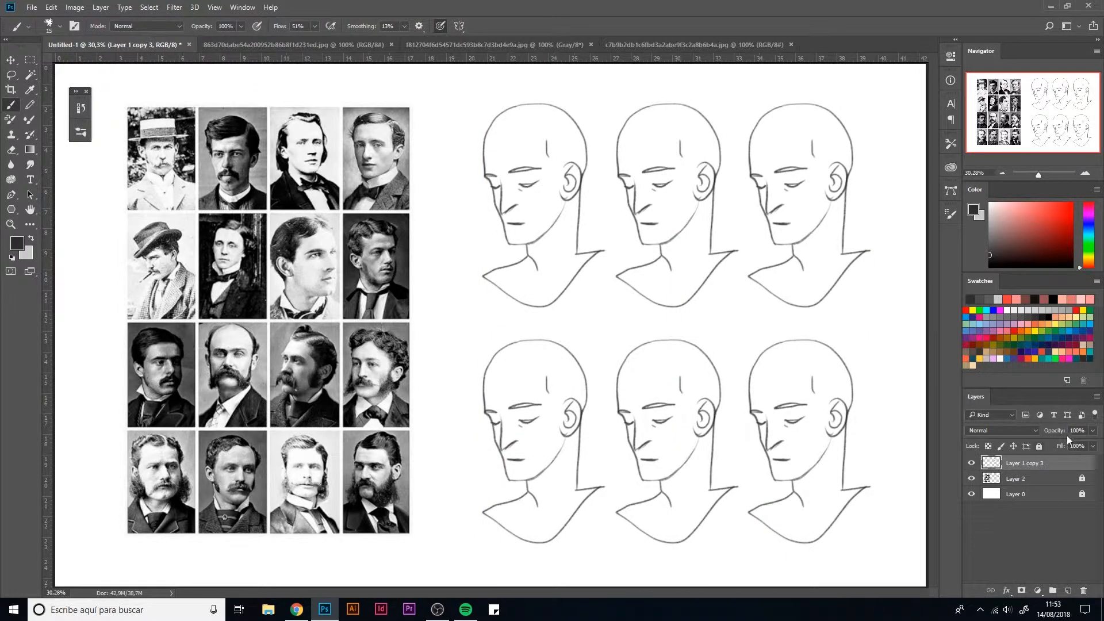
Step: Lower the opacity of the heads layer to a faint grey and add a new layer above it
left_click(1093, 431)
left_click_drag(1093, 444, 1057, 447)
left_click(1069, 591)
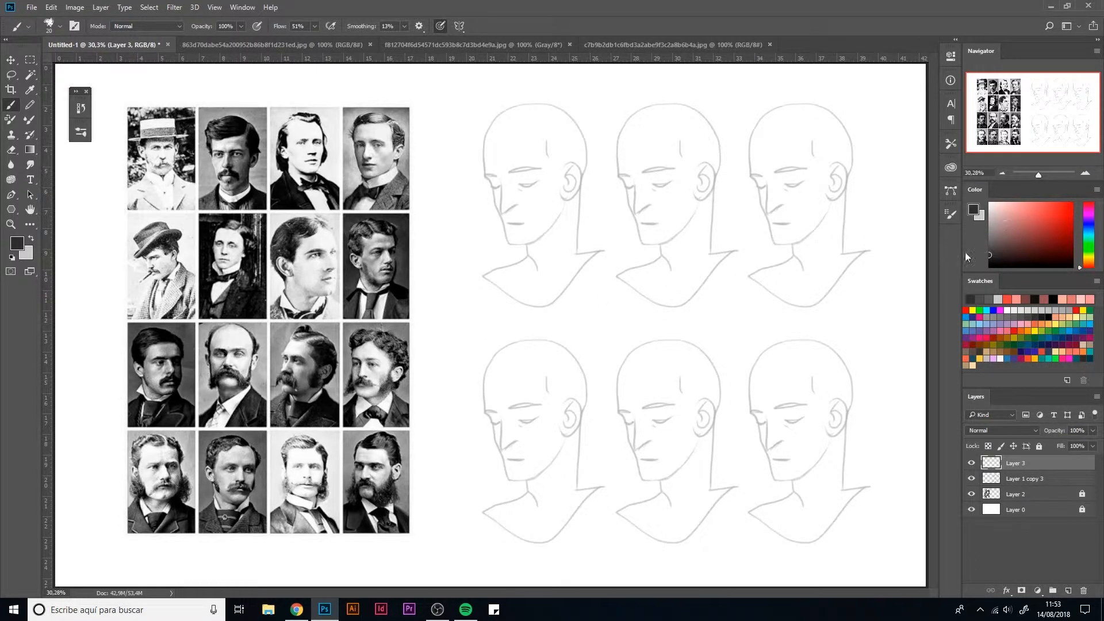
Step: Choose the Tintero Kyle - Dibujante clásico brush, reduce its size, and set its smoothing to 15%
key("bracketleft")
left_click(80, 132)
left_click(138, 345)
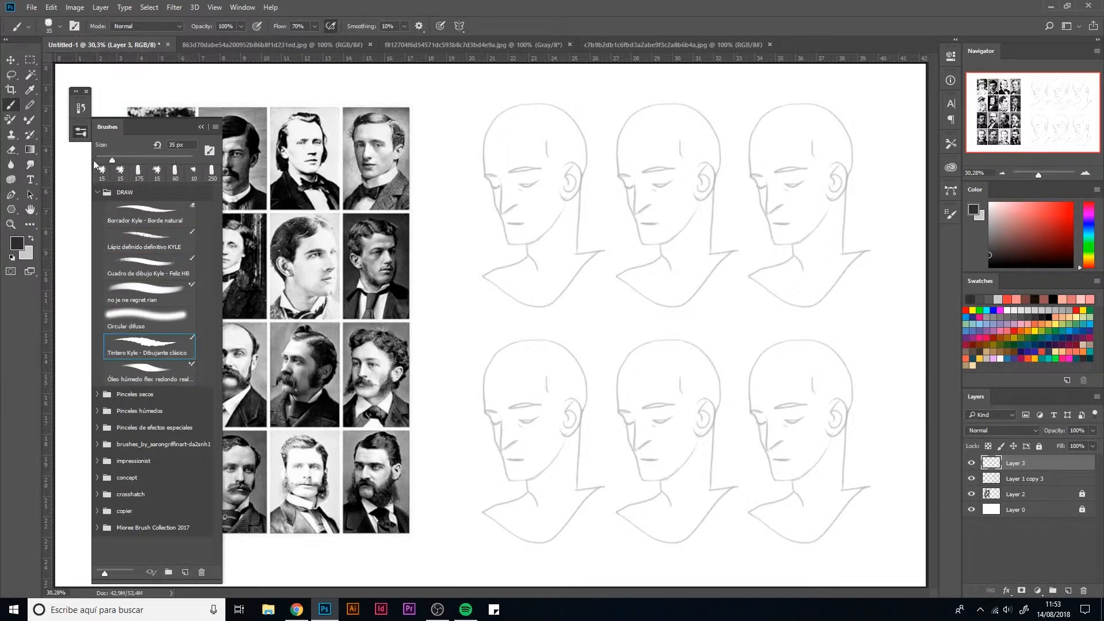
left_click(81, 132)
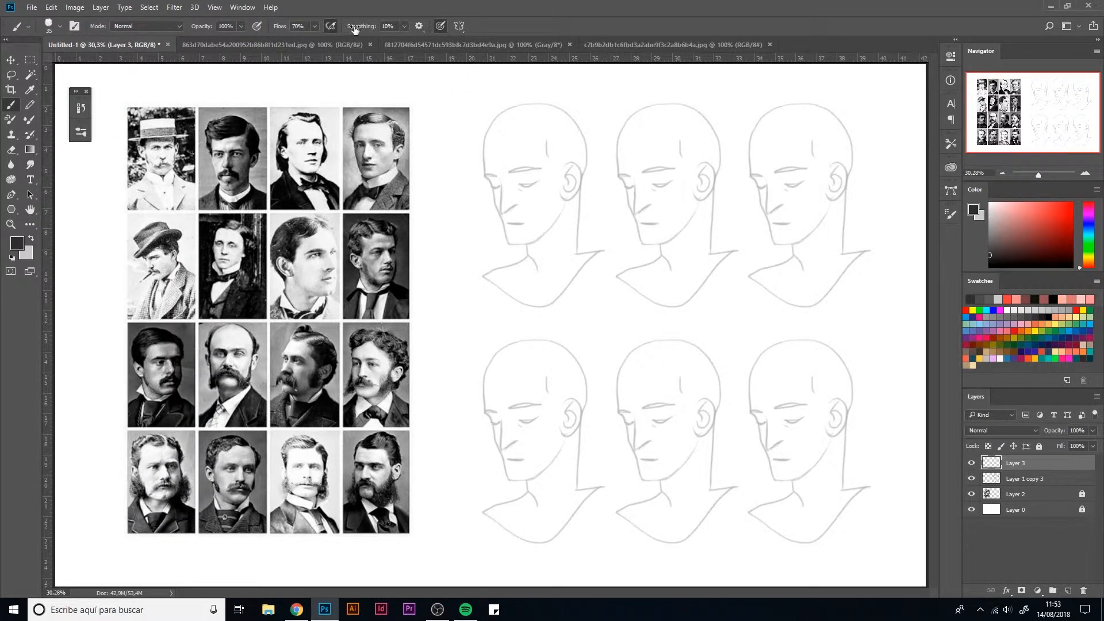
left_click_drag(355, 28, 360, 31)
key("bracketleft")
Step: Draw a thick moustache joined to the sideburns on the upper-left head
left_click_drag(539, 225, 561, 179)
mouse_move(516, 214)
left_mouse_down()
mouse_move(538, 224)
mouse_move(566, 180)
left_mouse_up()
mouse_move(500, 211)
left_mouse_down()
mouse_move(496, 227)
mouse_move(510, 217)
mouse_move(493, 193)
left_mouse_up()
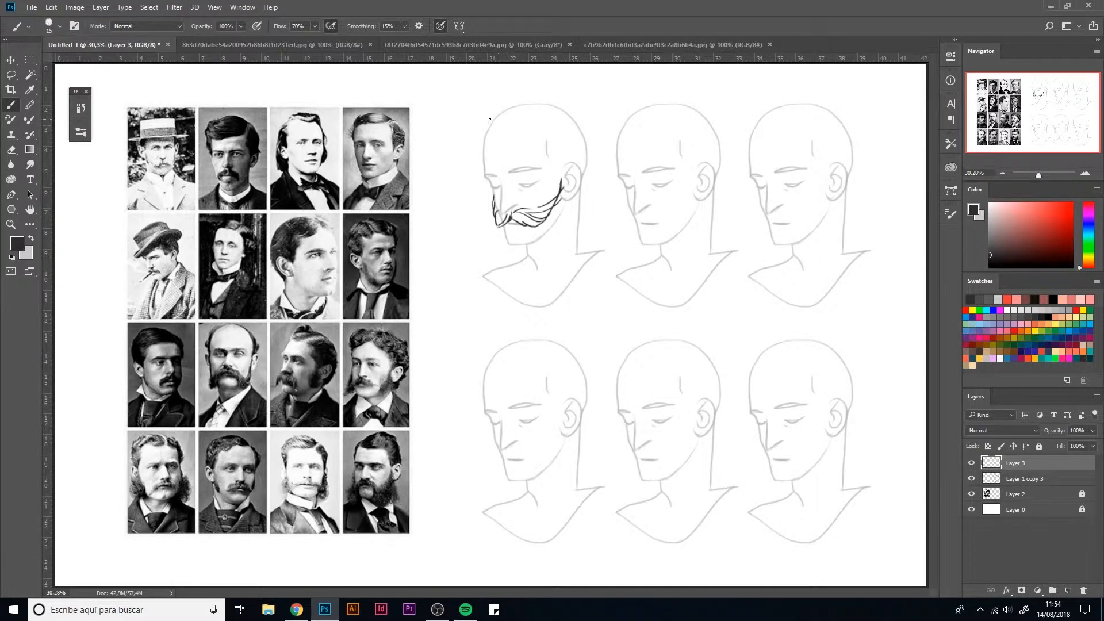
Step: Draw wavy hair swept back from the forehead, with strand lines down to the ear, on the upper-left head
mouse_move(477, 123)
left_mouse_down()
mouse_move(536, 128)
mouse_move(531, 108)
mouse_move(547, 103)
mouse_move(481, 114)
mouse_move(479, 125)
mouse_move(489, 106)
mouse_move(548, 99)
mouse_move(567, 105)
mouse_move(538, 123)
mouse_move(556, 168)
left_mouse_up()
mouse_move(536, 126)
left_mouse_down()
mouse_move(558, 194)
mouse_move(552, 139)
mouse_move(579, 165)
left_mouse_up()
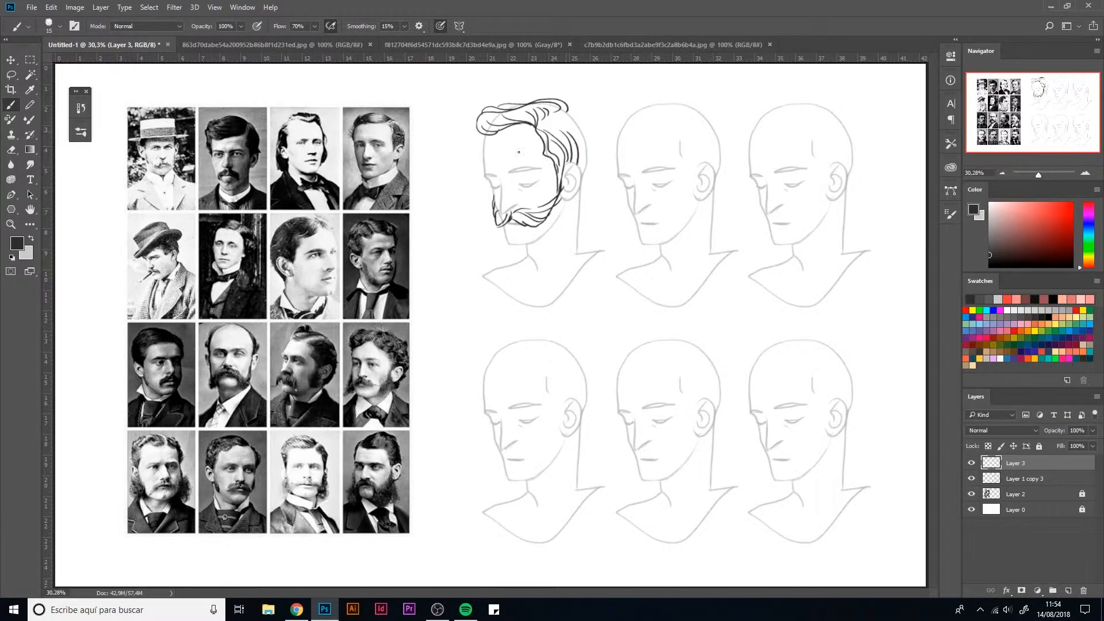
mouse_move(486, 135)
left_mouse_down()
mouse_move(482, 163)
mouse_move(484, 131)
left_mouse_up()
mouse_move(558, 118)
left_mouse_down()
mouse_move(593, 139)
mouse_move(583, 181)
mouse_move(583, 134)
mouse_move(578, 188)
left_mouse_up()
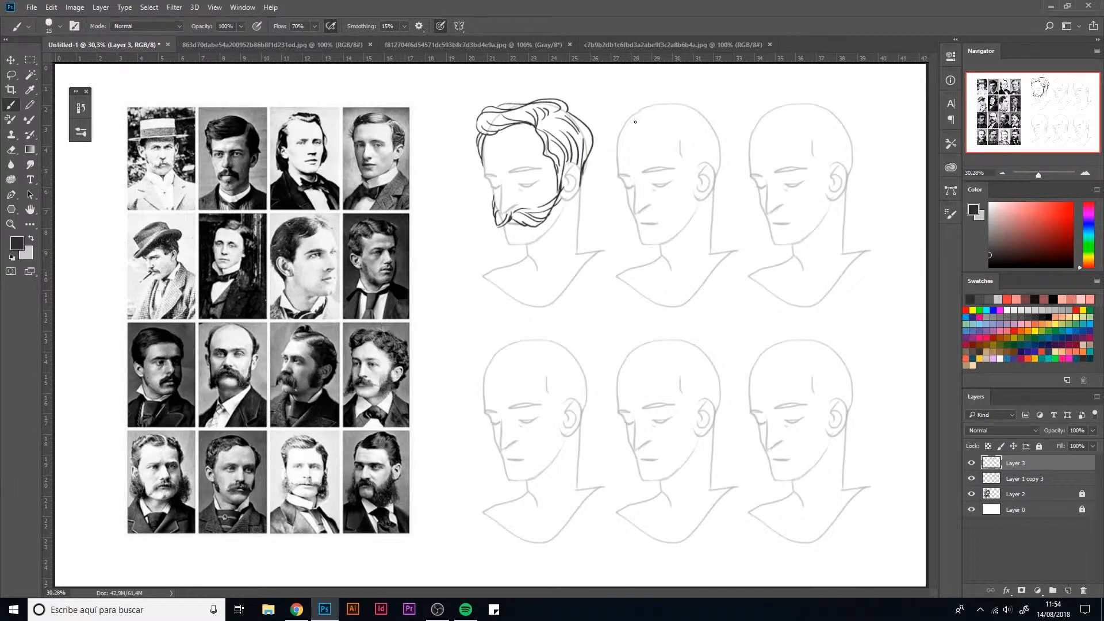
Step: Draw long combed-back hair that reaches the nape and falls behind both cheeks on the upper-middle head
mouse_move(636, 122)
left_mouse_down()
mouse_move(642, 107)
mouse_move(669, 108)
left_mouse_up()
mouse_move(665, 111)
left_mouse_down()
mouse_move(691, 108)
mouse_move(653, 104)
mouse_move(696, 107)
mouse_move(683, 155)
mouse_move(711, 118)
mouse_move(715, 149)
mouse_move(723, 131)
mouse_move(729, 196)
mouse_move(712, 223)
mouse_move(731, 205)
mouse_move(725, 163)
mouse_move(731, 206)
left_mouse_up()
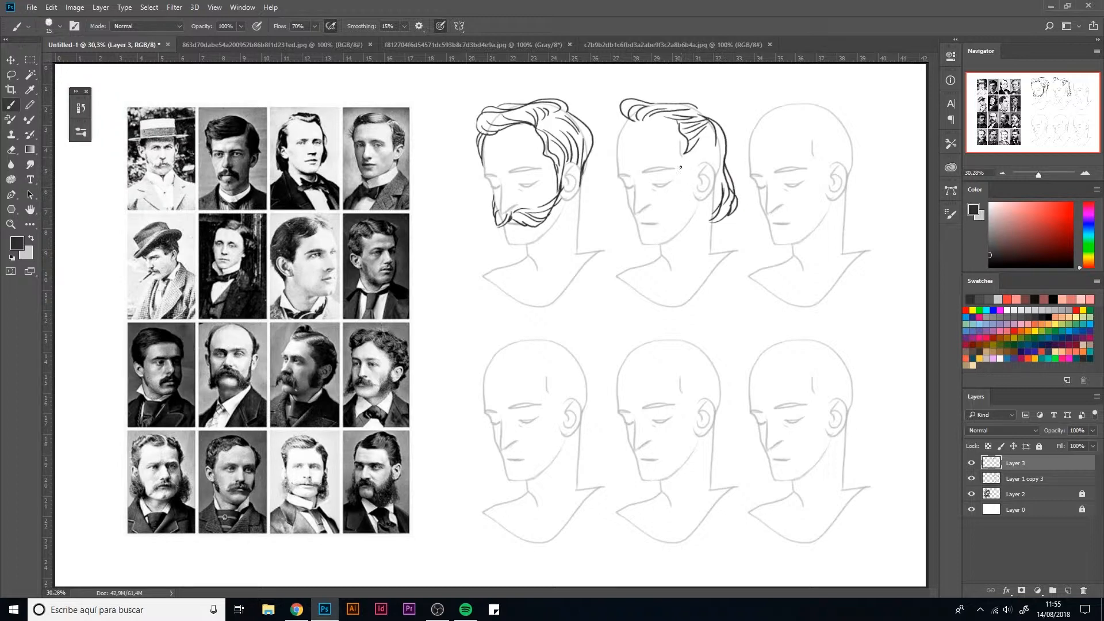
mouse_move(685, 154)
left_mouse_down()
mouse_move(691, 180)
mouse_move(699, 162)
left_mouse_up()
mouse_move(622, 115)
left_mouse_down()
mouse_move(615, 140)
mouse_move(632, 118)
mouse_move(616, 154)
left_mouse_up()
left_click_drag(629, 203, 637, 232)
mouse_move(722, 226)
left_mouse_down()
mouse_move(729, 216)
mouse_move(712, 216)
left_mouse_up()
mouse_move(704, 162)
left_mouse_down()
mouse_move(718, 125)
mouse_move(713, 160)
left_mouse_up()
left_click_drag(720, 124, 712, 194)
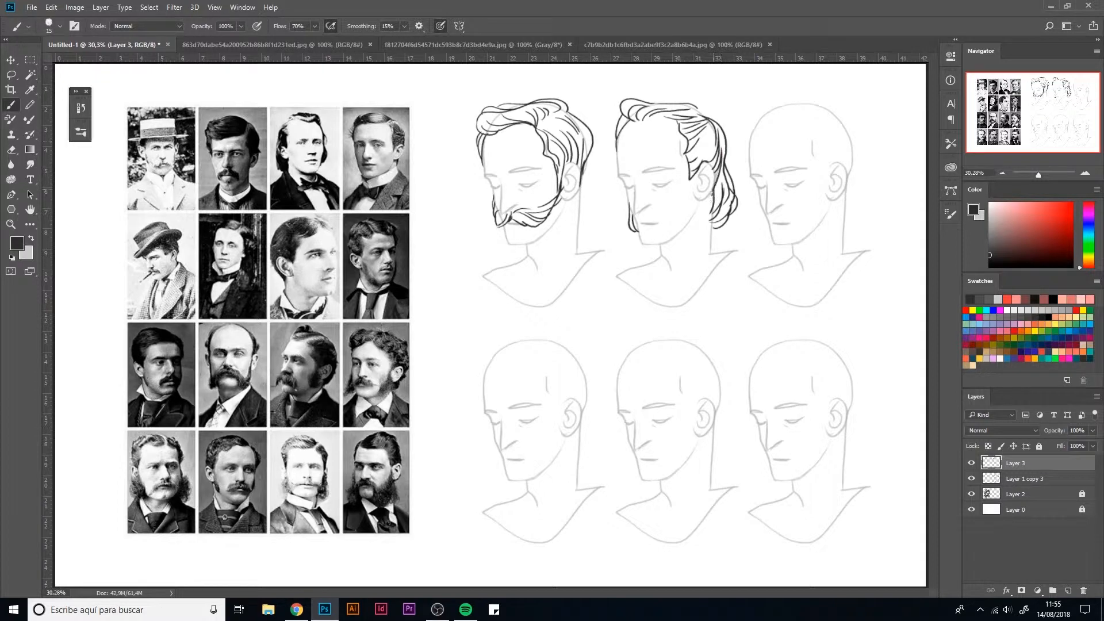
Step: Outline short parted hair with a sideburn on the upper-right head
mouse_move(781, 122)
left_mouse_down()
mouse_move(818, 124)
mouse_move(776, 118)
mouse_move(797, 133)
mouse_move(814, 128)
mouse_move(813, 152)
mouse_move(828, 175)
left_mouse_up()
mouse_move(774, 113)
left_mouse_down()
mouse_move(748, 127)
mouse_move(777, 104)
mouse_move(823, 109)
mouse_move(856, 145)
left_mouse_up()
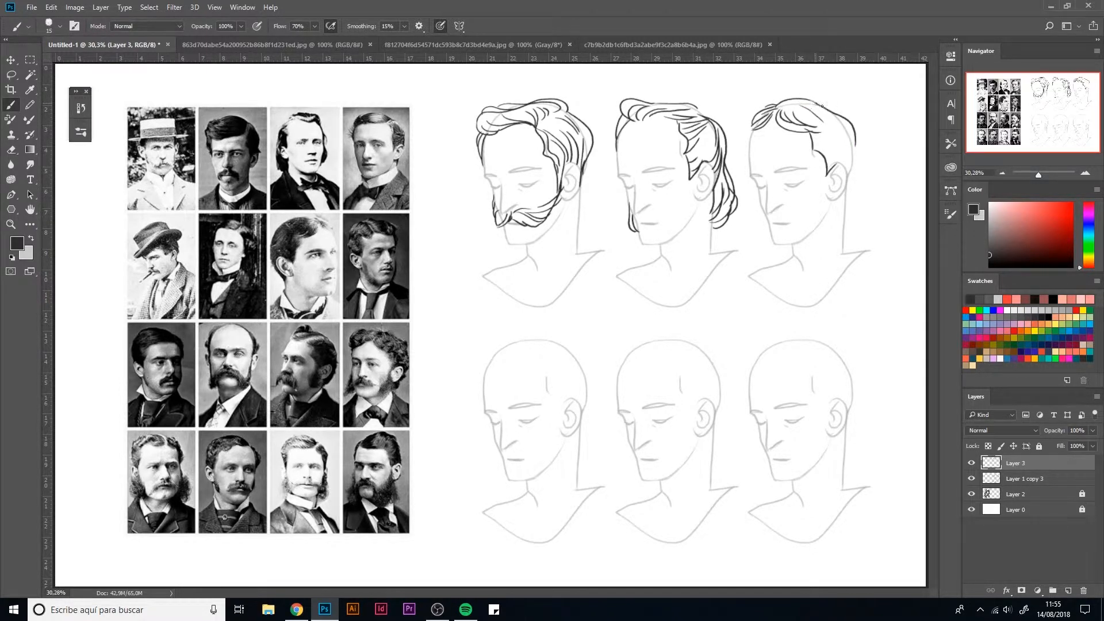
mouse_move(819, 105)
left_mouse_down()
mouse_move(850, 117)
mouse_move(846, 186)
left_mouse_up()
mouse_move(847, 181)
left_mouse_down()
mouse_move(857, 149)
mouse_move(845, 146)
left_mouse_up()
mouse_move(753, 120)
left_mouse_down()
mouse_move(742, 155)
mouse_move(748, 144)
left_mouse_up()
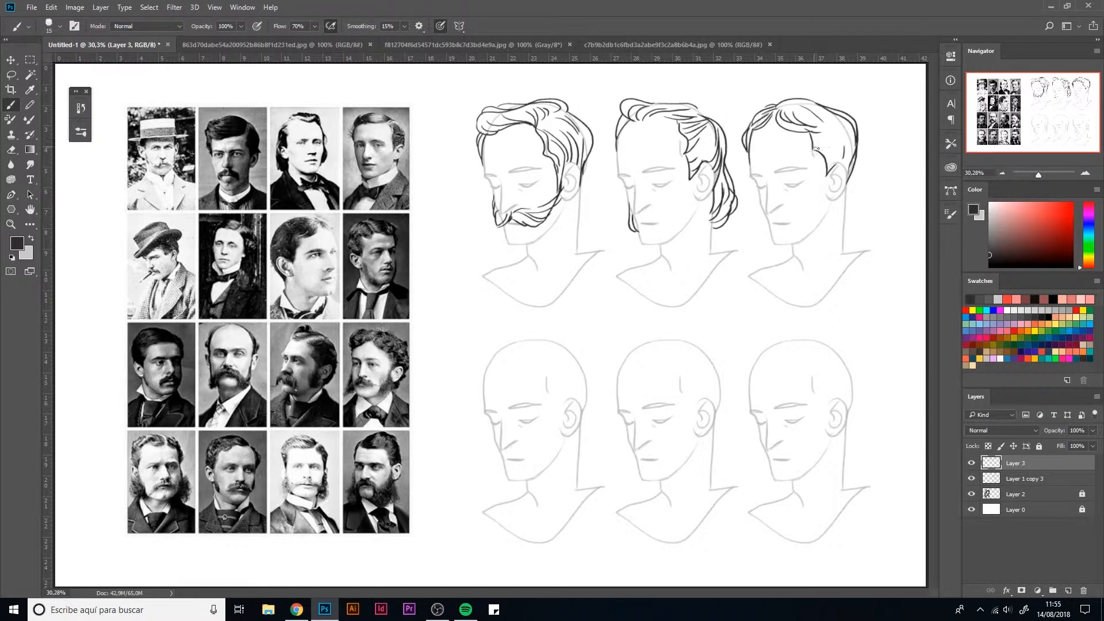
Step: Add combed strand lines across the side of the upper-right head's hair
left_click_drag(817, 148, 854, 137)
key("ctrl+z")
key("e")
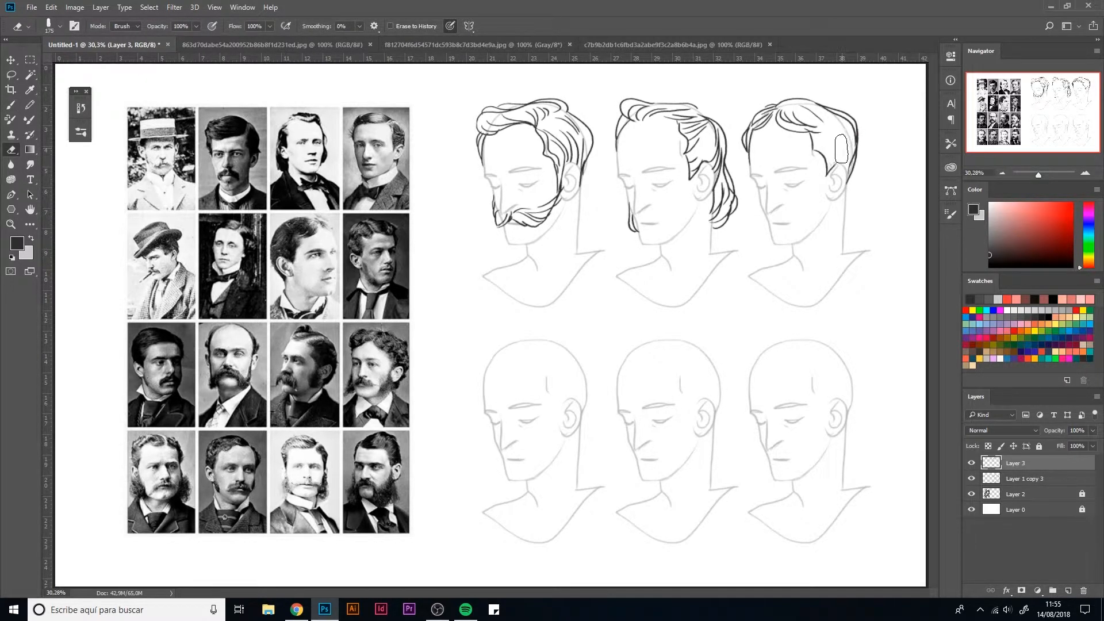
key("b")
mouse_move(814, 149)
left_mouse_down()
mouse_move(855, 148)
mouse_move(857, 136)
mouse_move(843, 169)
left_mouse_up()
key("ctrl+z")
key("ctrl+z")
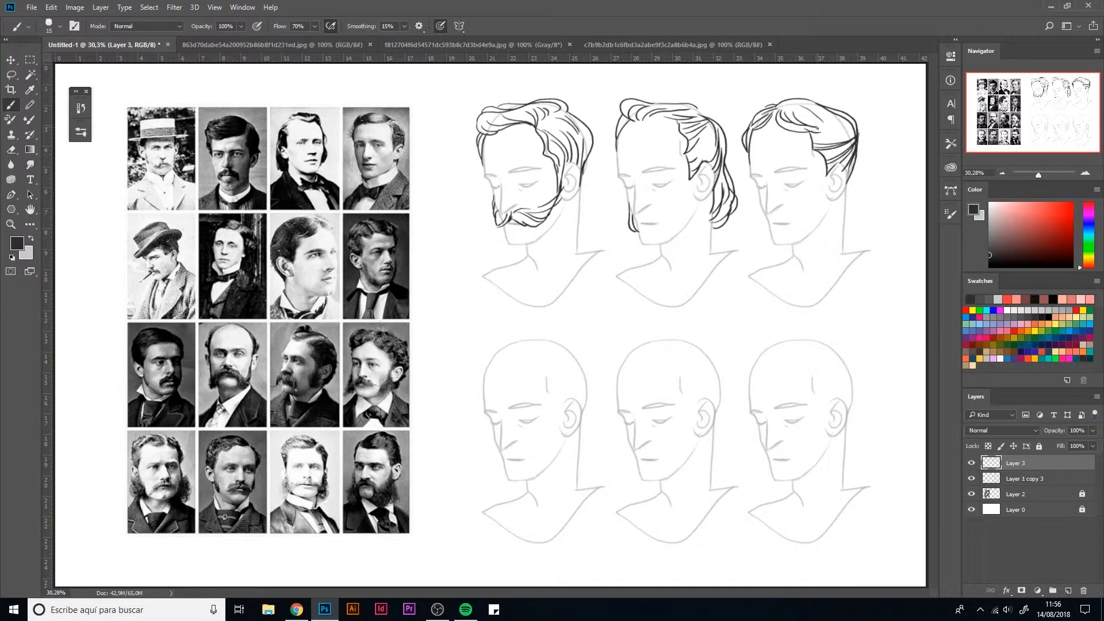
left_click_drag(816, 130, 852, 117)
Step: Draw wavy hair with a curled forelock, bushy sideburns and a drooping moustache on the lower-left head
mouse_move(496, 358)
left_mouse_down()
mouse_move(493, 334)
mouse_move(504, 347)
mouse_move(534, 333)
mouse_move(560, 341)
mouse_move(533, 337)
mouse_move(556, 342)
mouse_move(516, 357)
mouse_move(547, 349)
mouse_move(577, 356)
left_mouse_up()
mouse_move(562, 349)
left_mouse_down()
mouse_move(584, 379)
mouse_move(547, 375)
mouse_move(542, 386)
mouse_move(563, 389)
mouse_move(549, 381)
mouse_move(572, 369)
mouse_move(561, 374)
mouse_move(593, 383)
mouse_move(550, 413)
mouse_move(541, 438)
mouse_move(565, 466)
mouse_move(571, 454)
mouse_move(551, 440)
mouse_move(572, 448)
mouse_move(556, 388)
mouse_move(566, 400)
mouse_move(585, 391)
mouse_move(591, 366)
mouse_move(587, 410)
mouse_move(572, 375)
mouse_move(550, 438)
mouse_move(565, 399)
left_mouse_up()
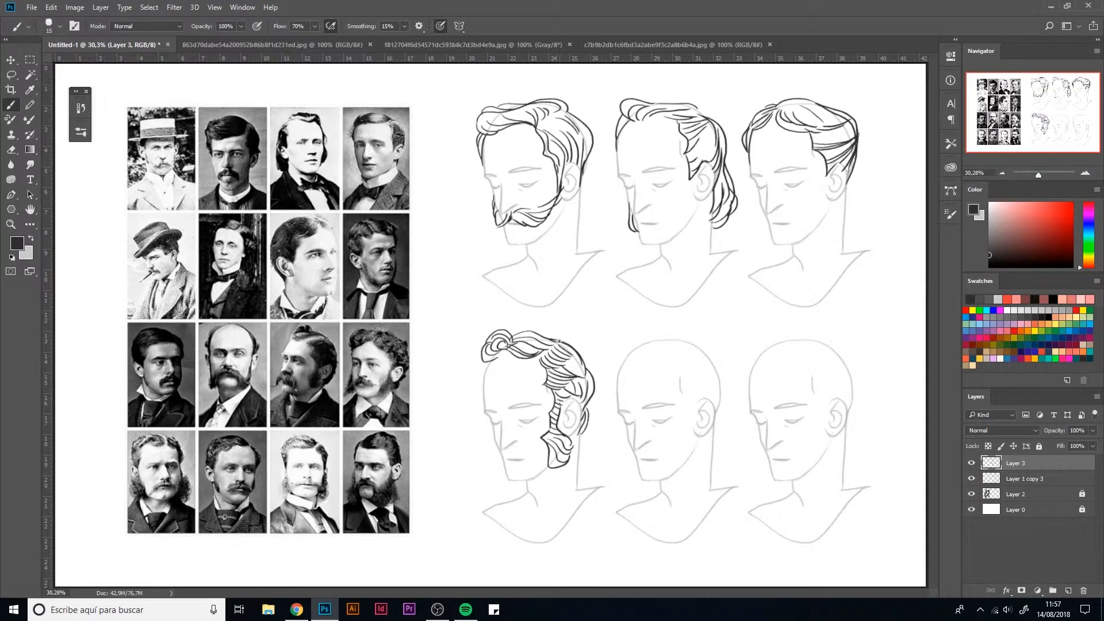
mouse_move(490, 428)
left_mouse_down()
mouse_move(501, 474)
mouse_move(500, 462)
left_mouse_up()
mouse_move(514, 454)
left_mouse_down()
mouse_move(546, 468)
mouse_move(518, 444)
mouse_move(536, 466)
mouse_move(507, 468)
mouse_move(498, 448)
mouse_move(498, 460)
left_mouse_up()
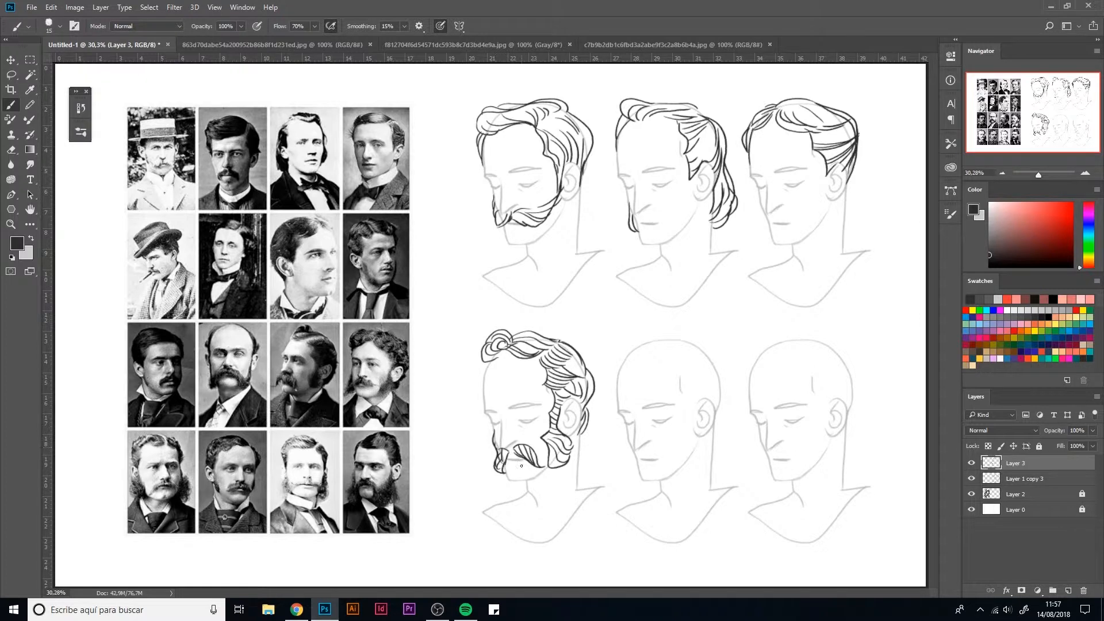
left_click_drag(485, 366, 481, 384)
Step: Draw full curly hair with clusters of curls at both temples on the lower-middle head
mouse_move(669, 361)
left_mouse_down()
mouse_move(622, 363)
mouse_move(666, 349)
mouse_move(645, 345)
mouse_move(673, 357)
mouse_move(650, 342)
mouse_move(687, 356)
left_mouse_up()
left_click_drag(681, 341, 694, 357)
mouse_move(691, 344)
left_mouse_down()
mouse_move(620, 350)
mouse_move(603, 386)
mouse_move(618, 389)
mouse_move(609, 380)
mouse_move(633, 360)
left_mouse_up()
mouse_move(605, 394)
left_mouse_down()
mouse_move(609, 411)
mouse_move(619, 398)
left_mouse_up()
mouse_move(612, 401)
left_mouse_down()
mouse_move(620, 393)
mouse_move(622, 408)
left_mouse_up()
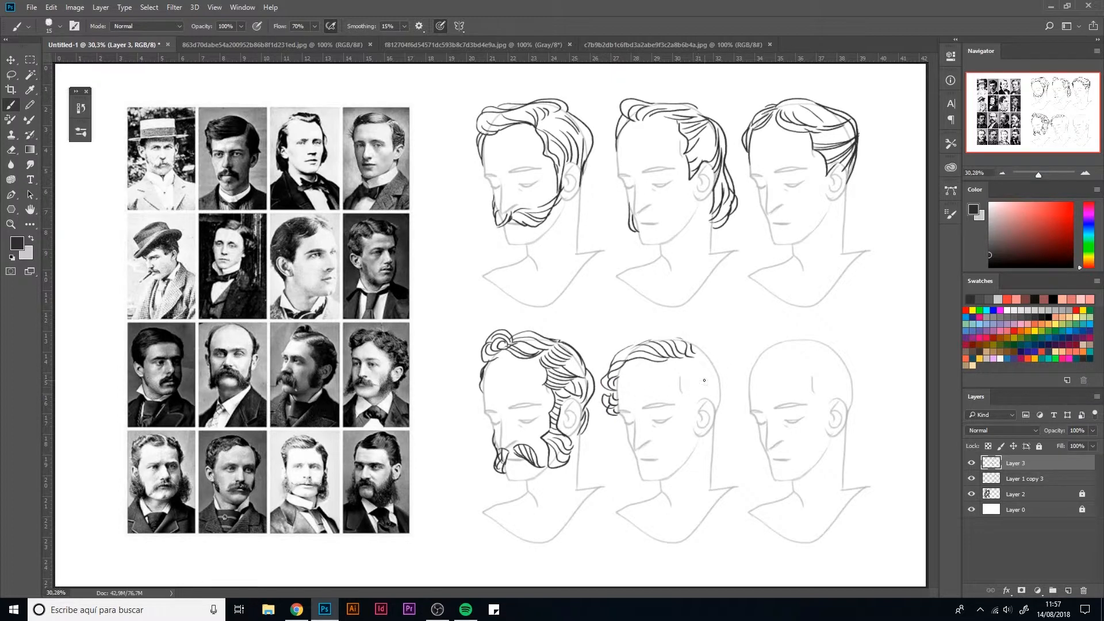
mouse_move(670, 365)
left_mouse_down()
mouse_move(687, 384)
mouse_move(716, 365)
mouse_move(702, 354)
mouse_move(721, 381)
mouse_move(682, 384)
mouse_move(688, 415)
mouse_move(700, 405)
mouse_move(721, 411)
mouse_move(702, 420)
mouse_move(713, 406)
mouse_move(718, 417)
mouse_move(712, 405)
mouse_move(730, 396)
mouse_move(716, 390)
mouse_move(727, 405)
mouse_move(731, 386)
mouse_move(690, 377)
mouse_move(715, 397)
left_mouse_up()
left_click_drag(710, 344, 691, 352)
mouse_move(698, 347)
left_mouse_down()
mouse_move(726, 378)
mouse_move(687, 349)
left_mouse_up()
left_click_drag(694, 335, 621, 357)
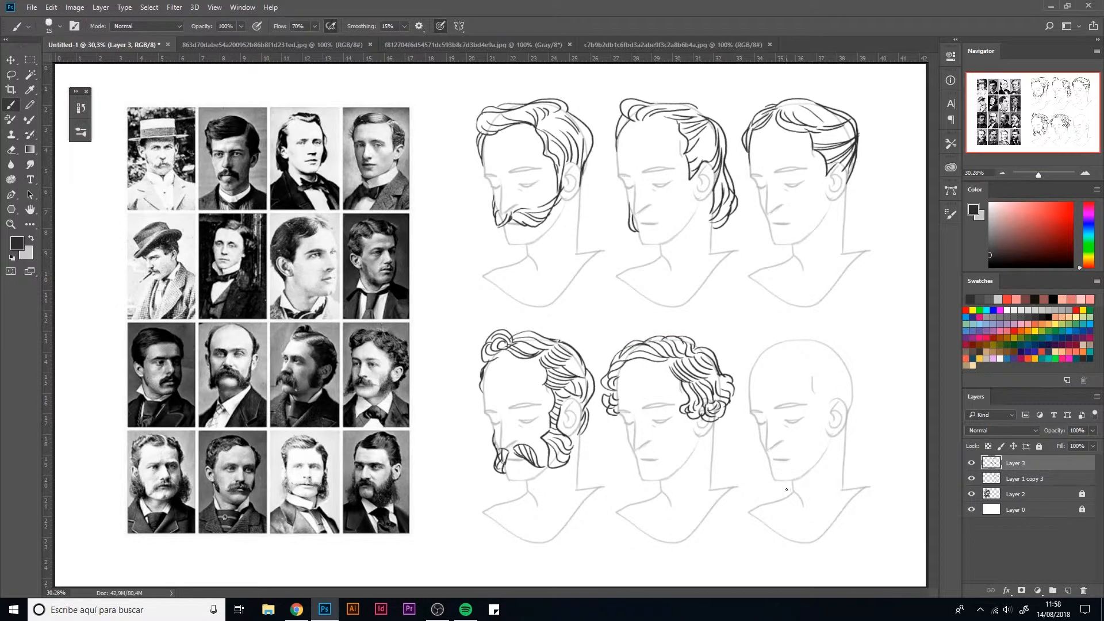
Step: Draw a moustache with a bushy beard and hair brushed up from the forehead on the lower-right head
mouse_move(788, 453)
left_mouse_down()
mouse_move(794, 486)
mouse_move(821, 479)
mouse_move(837, 448)
mouse_move(826, 420)
left_mouse_up()
mouse_move(784, 452)
left_mouse_down()
mouse_move(769, 461)
mouse_move(773, 488)
mouse_move(774, 448)
mouse_move(816, 450)
mouse_move(826, 413)
left_mouse_up()
left_click_drag(760, 357, 802, 347)
mouse_move(768, 357)
left_mouse_down()
mouse_move(837, 344)
mouse_move(811, 332)
mouse_move(763, 359)
left_mouse_up()
mouse_move(789, 325)
left_mouse_down()
mouse_move(747, 361)
mouse_move(822, 354)
mouse_move(826, 344)
mouse_move(818, 378)
mouse_move(844, 395)
mouse_move(826, 408)
left_mouse_up()
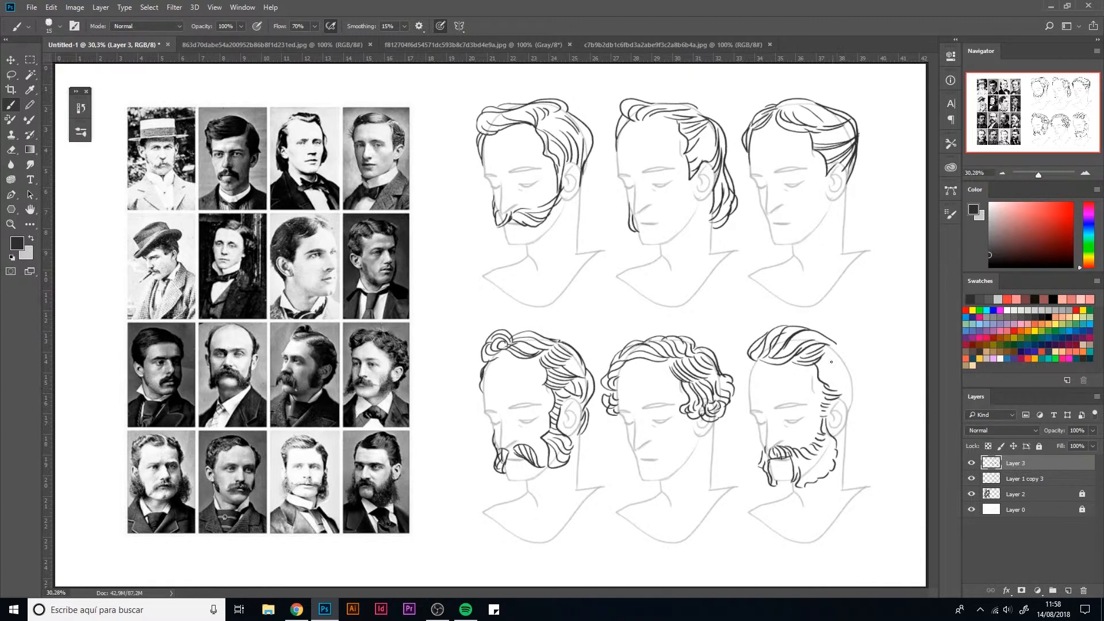
Step: Close the back contour of the lower-right head's hair and fill the hair and beard with strand lines
mouse_move(835, 341)
left_mouse_down()
mouse_move(852, 369)
mouse_move(847, 406)
left_mouse_up()
mouse_move(748, 360)
left_mouse_down()
mouse_move(761, 447)
mouse_move(815, 471)
mouse_move(832, 460)
left_mouse_up()
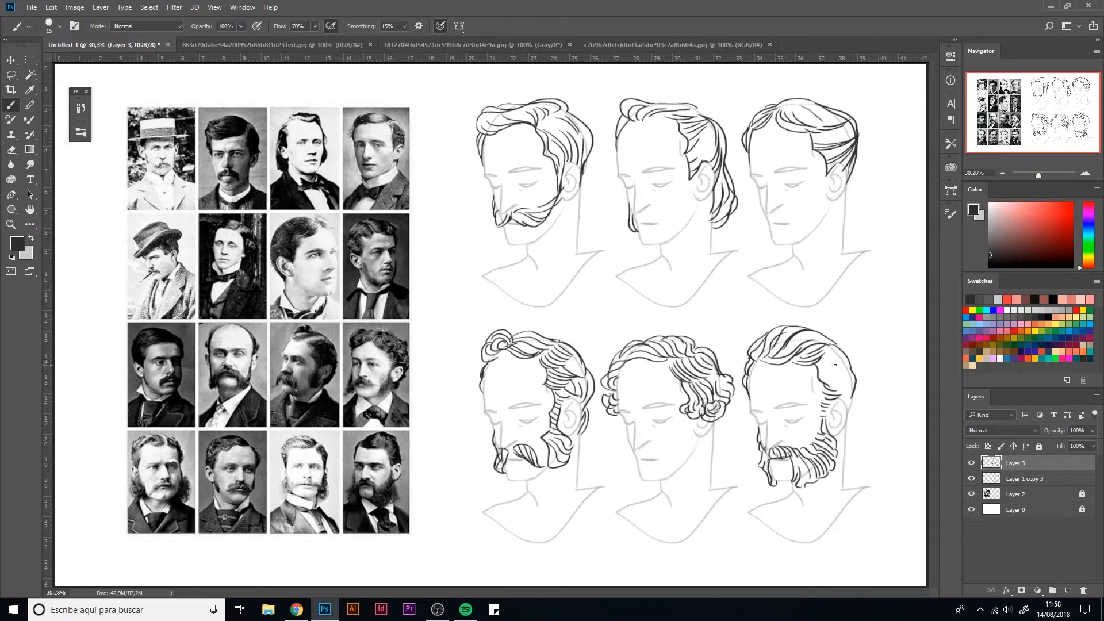
mouse_move(819, 375)
left_mouse_down()
mouse_move(855, 383)
mouse_move(856, 360)
mouse_move(838, 358)
left_mouse_up()
left_click_drag(837, 406, 856, 387)
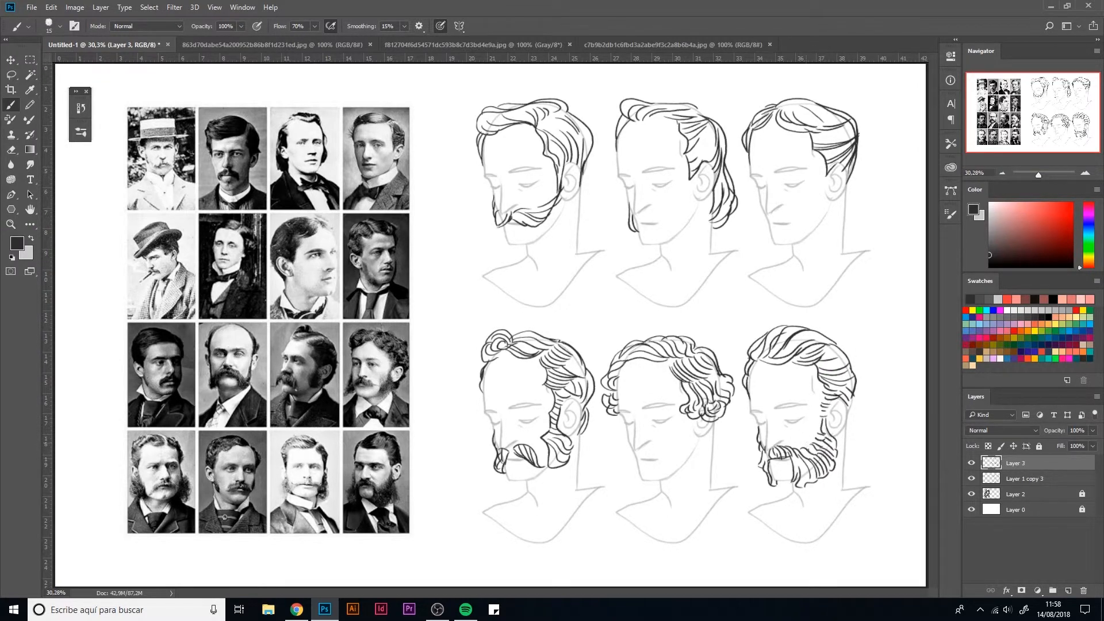